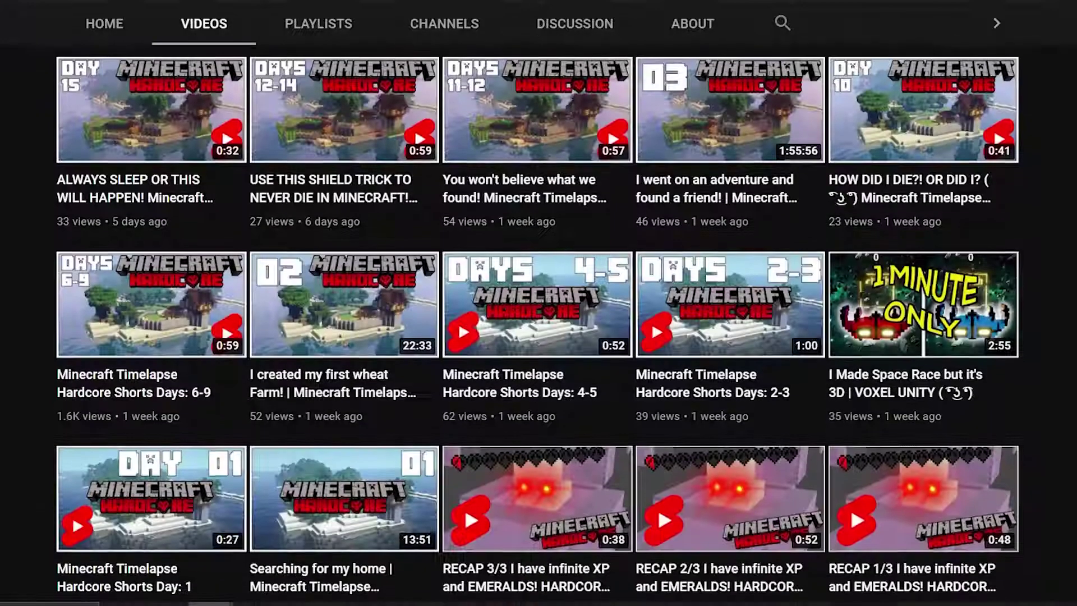
# Browse the channel's uploaded videos down past the Voxel Dawnbreaker replica short
pyautogui.scroll(-4, 538, 303)
pyautogui.scroll(-5, 538, 303)
pyautogui.scroll(-4, 539, 303)
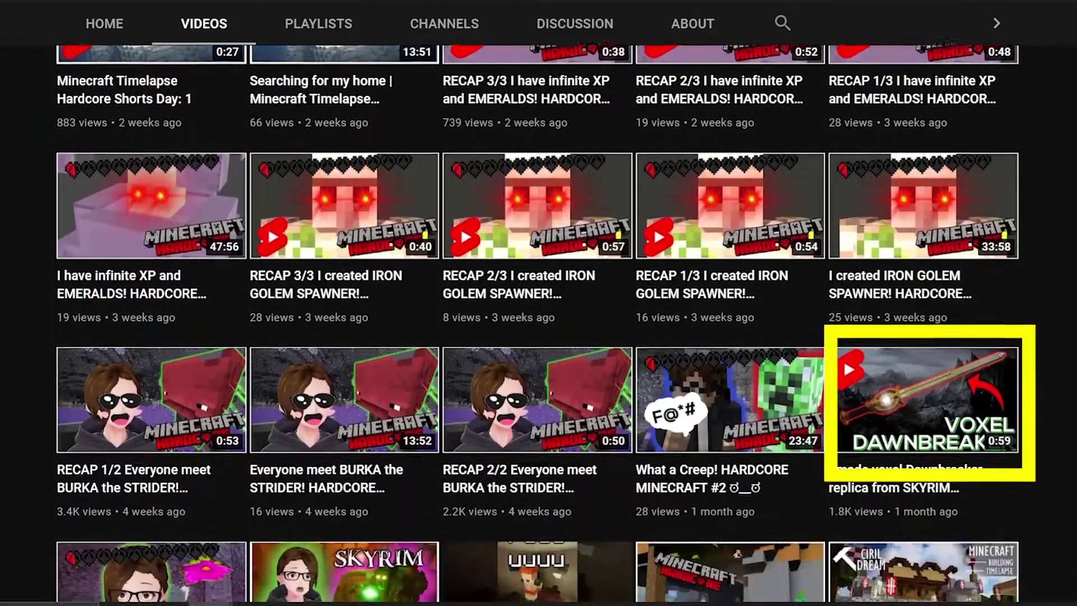
pyautogui.scroll(-4, 538, 302)
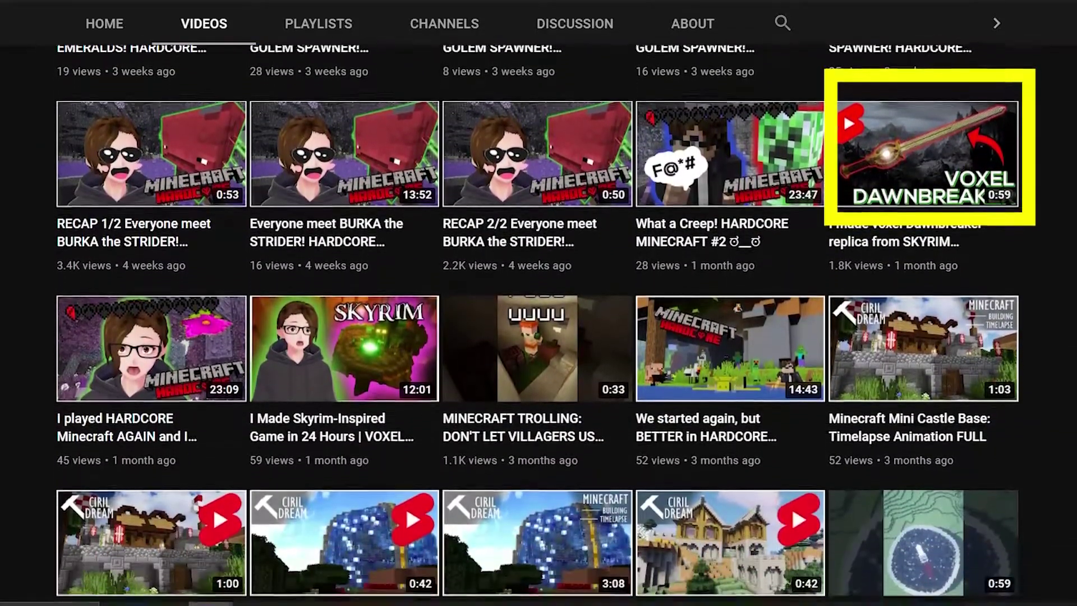
pyautogui.scroll(-3, 539, 303)
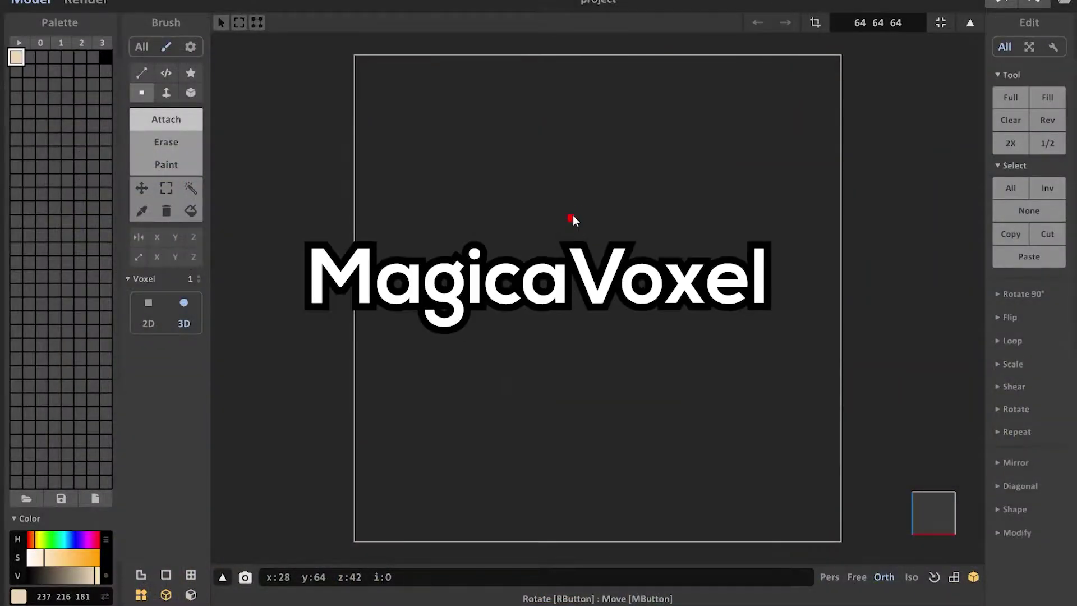
pyautogui.moveTo(597, 234); pyautogui.dragTo(601, 243)
pyautogui.hotkey('ctrl', 'z')
pyautogui.hotkey('ctrl', 'g')
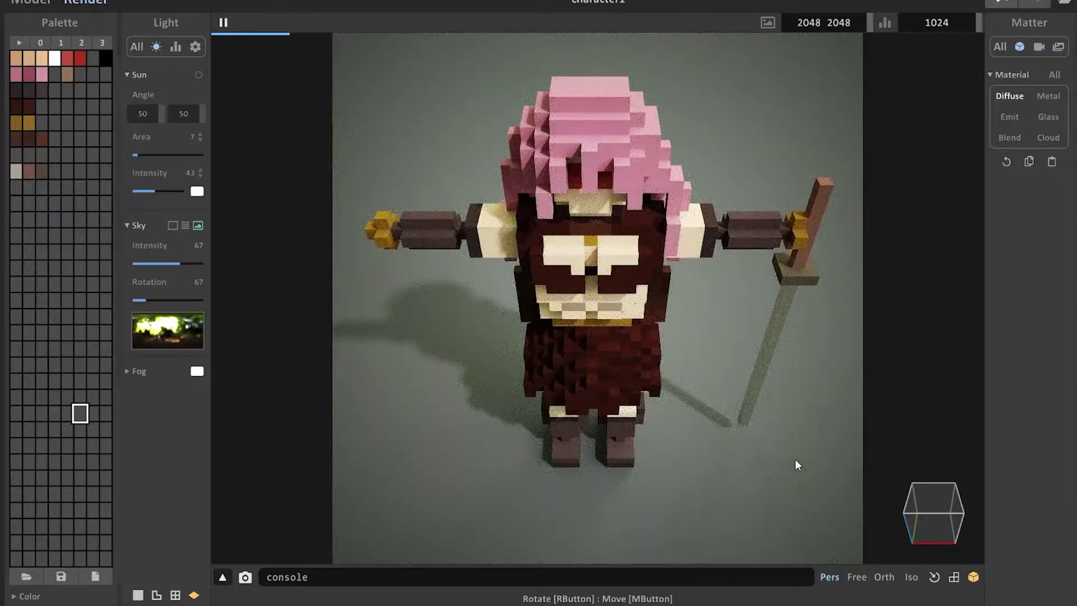
pyautogui.press('Tab')
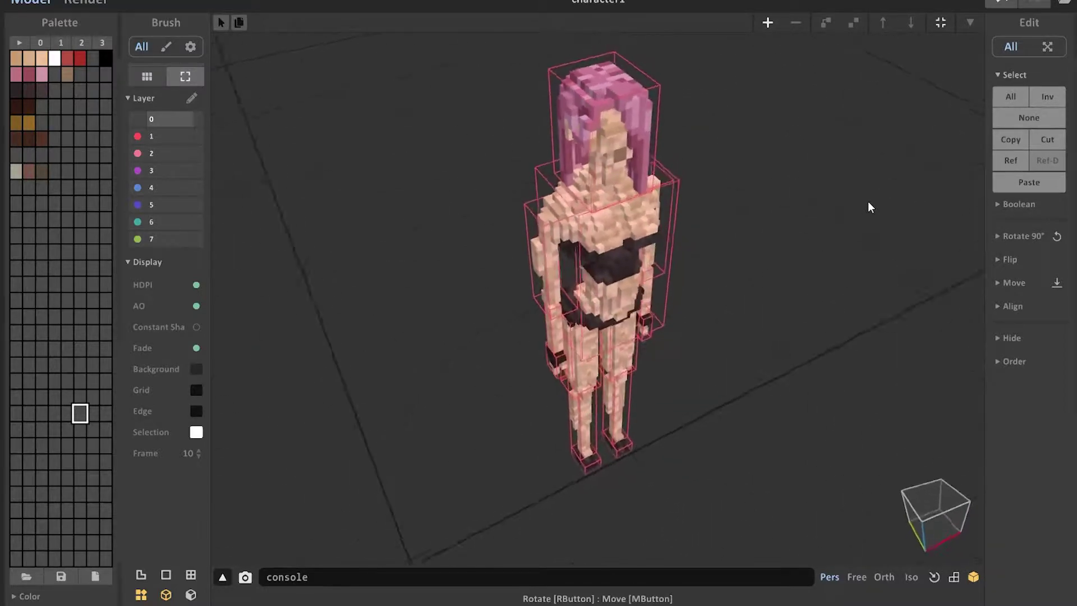
pyautogui.moveTo(935, 452); pyautogui.dragTo(935, 452, button='right')
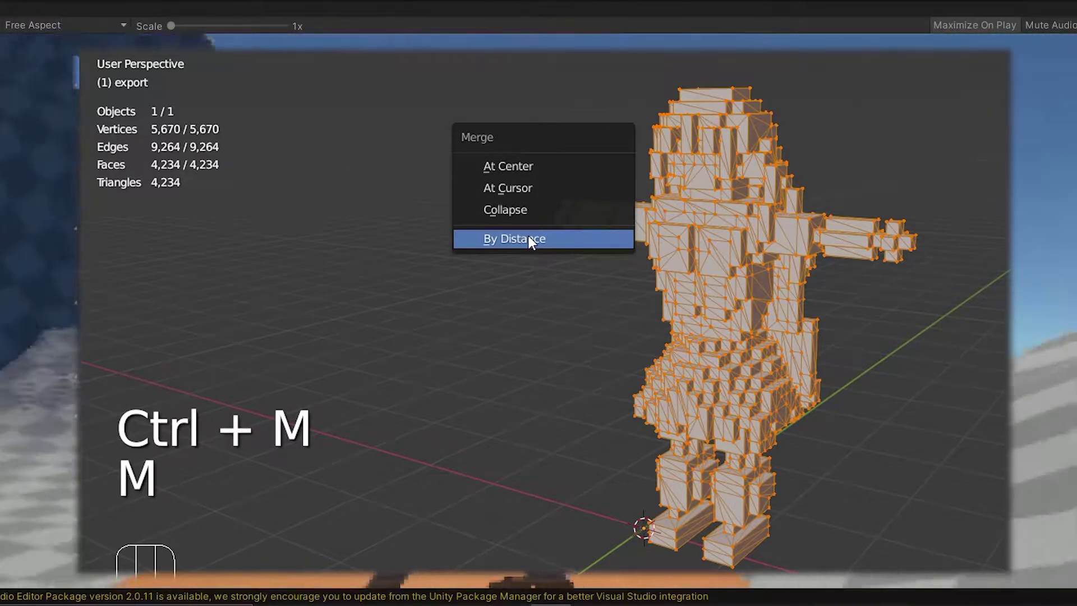
# Switch to Blender and merge all vertices of the exported character mesh by distance
pyautogui.click(531, 236)
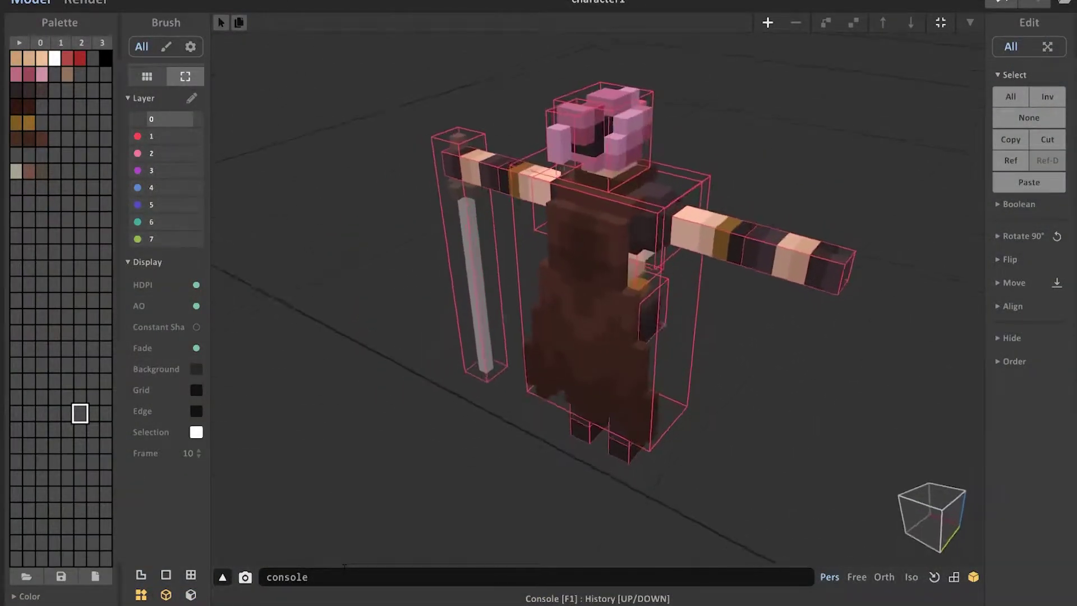
# Switch to MagicaVoxel and export the selected character parts in vox format
pyautogui.click(921, 520)
pyautogui.click(921, 521)
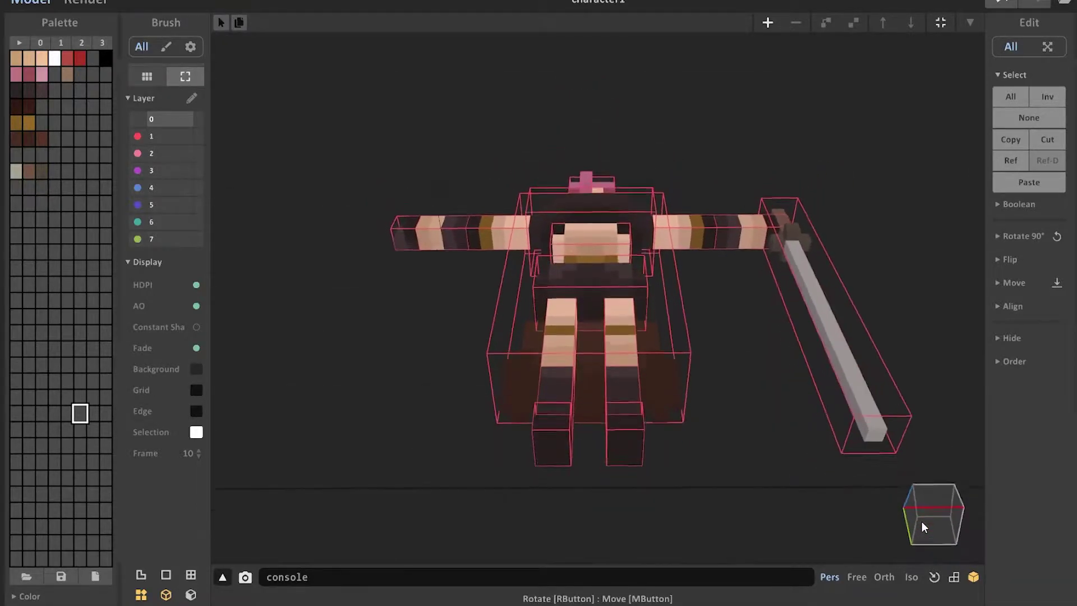
pyautogui.click(89, 3)
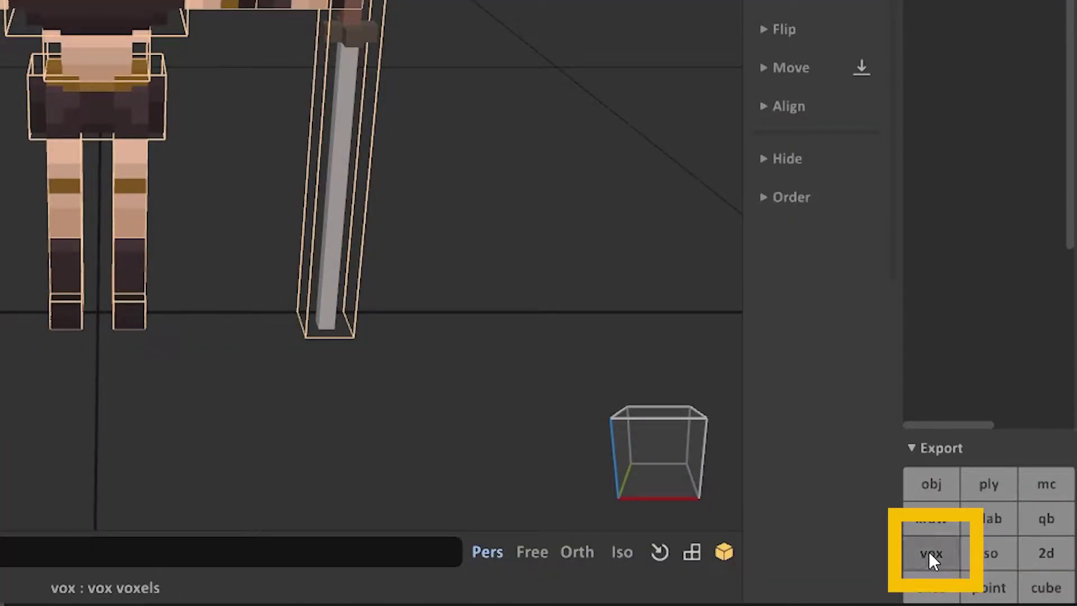
pyautogui.click(929, 551)
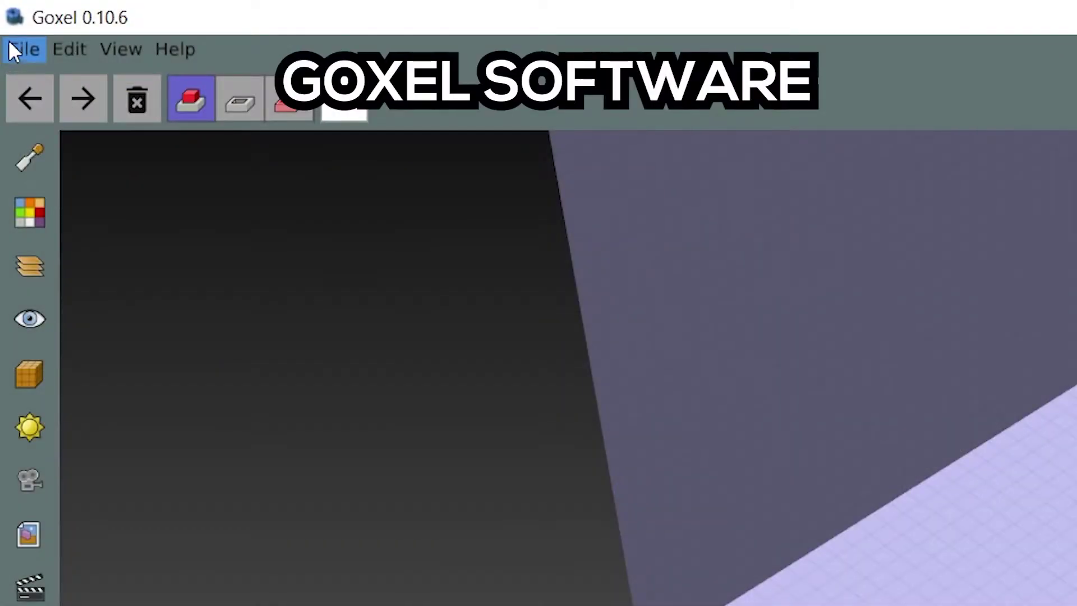
# Switch to Goxel and open the import and export options for the voxel model
pyautogui.click(17, 48)
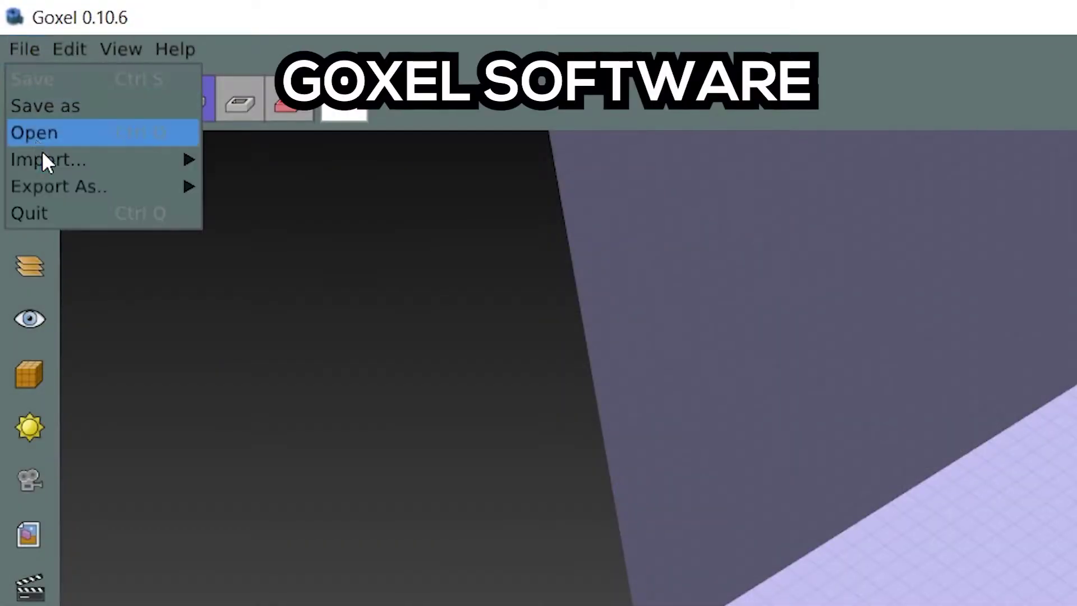
pyautogui.moveTo(42, 151)
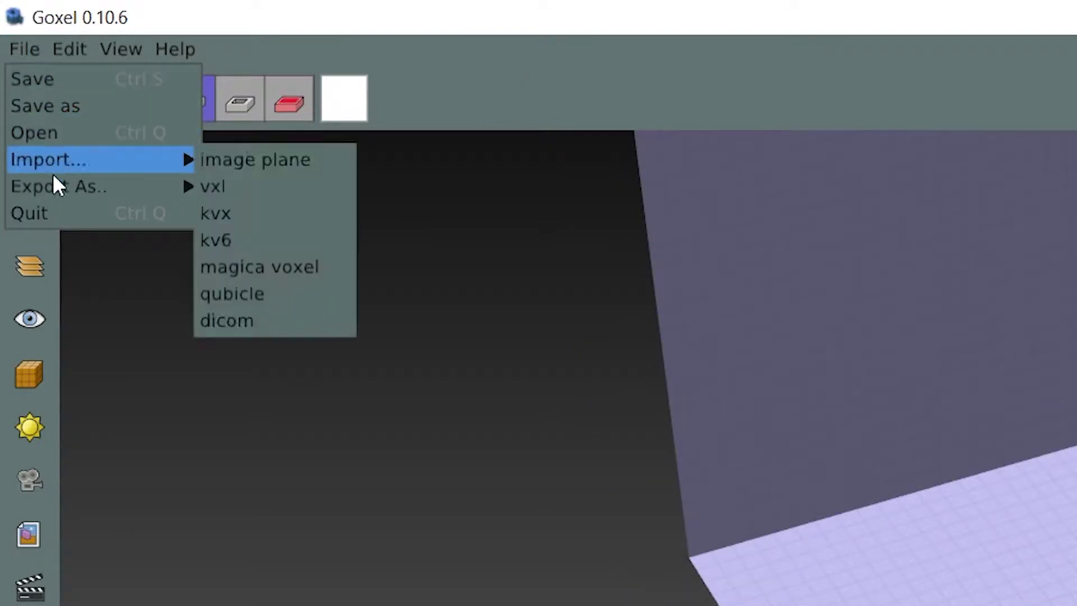
pyautogui.moveTo(53, 185)
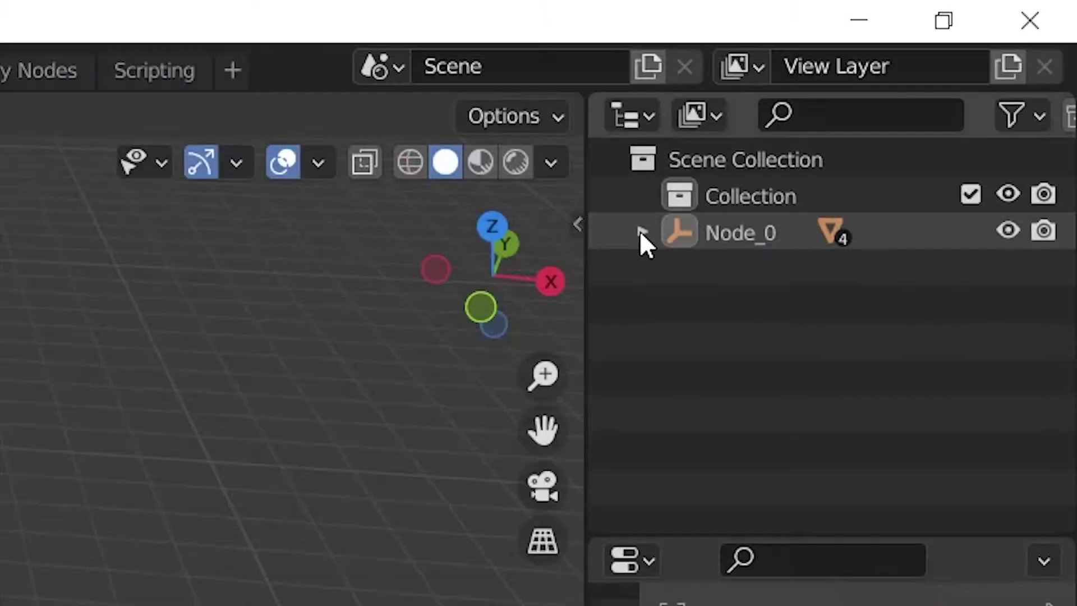
# Switch to Blender and combine the imported meshes under Node_0 into one object named HEAD
pyautogui.click(640, 233)
pyautogui.click(729, 269)
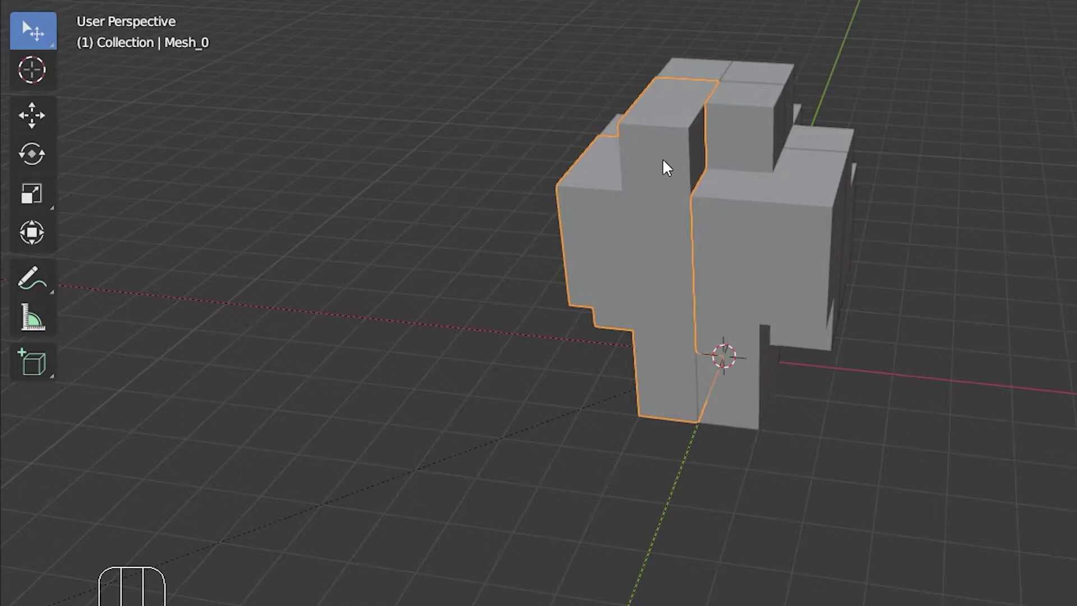
pyautogui.press('a')
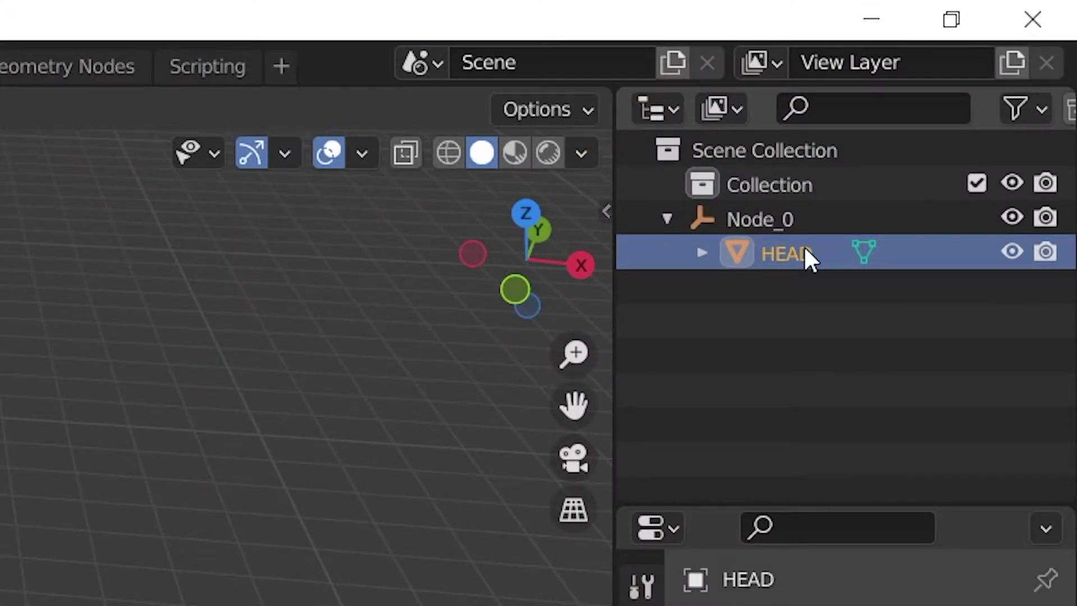
pyautogui.press('Delete')
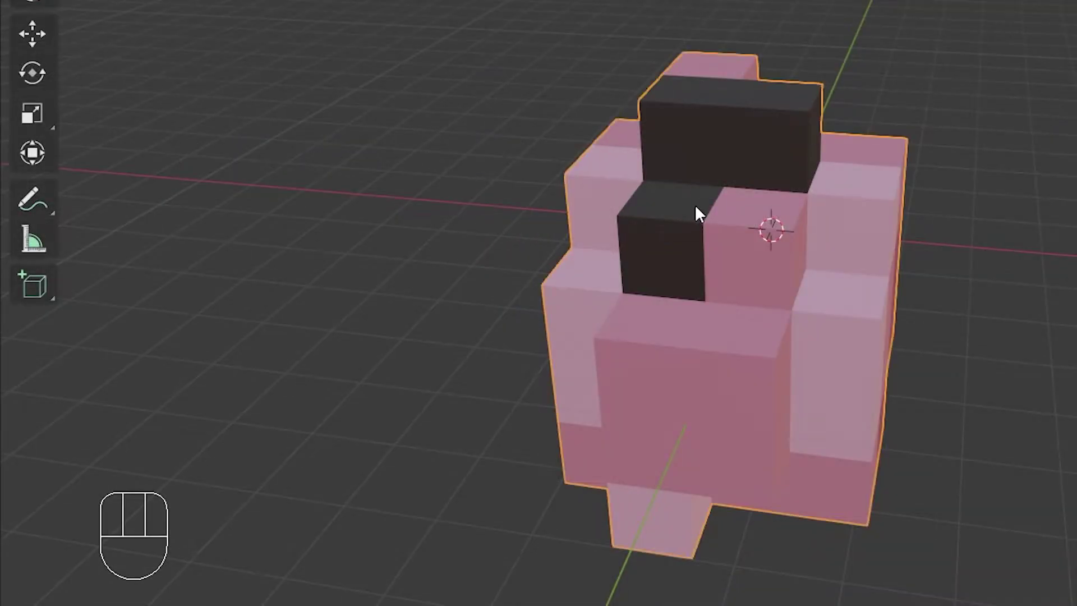
# Set the head's origin to Center of Mass (Surface)
pyautogui.rightClick(695, 204)
pyautogui.moveTo(699, 205)
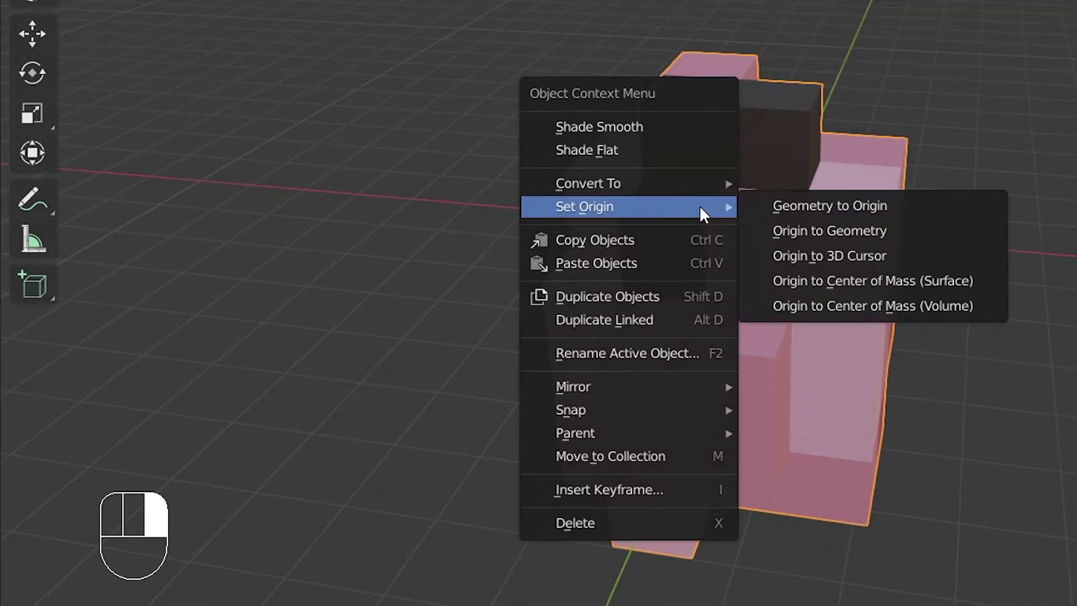
pyautogui.click(934, 290)
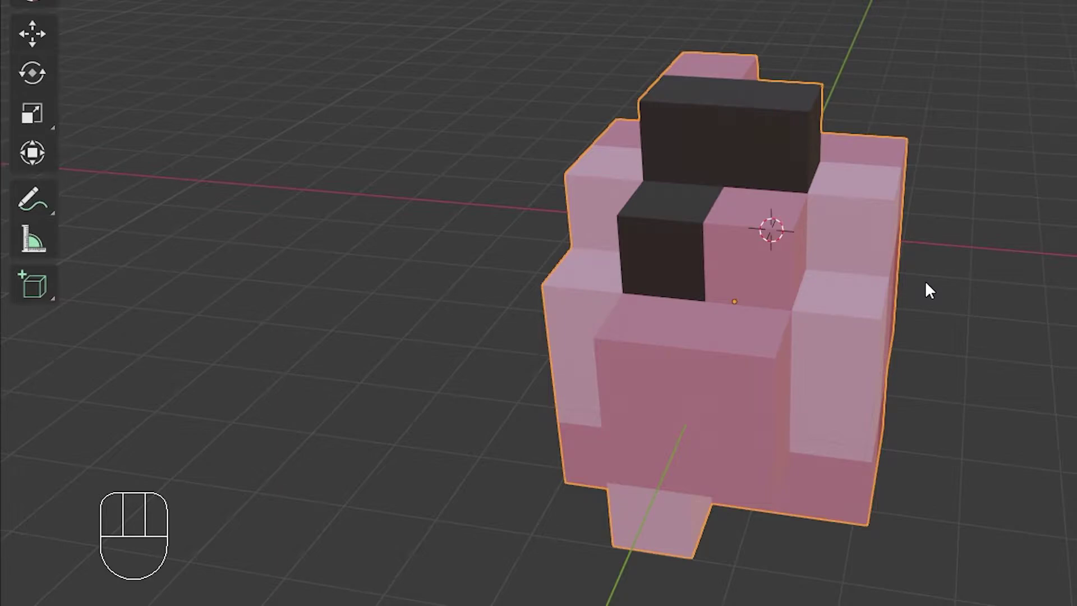
# Clear the head's location and snap the selected head to the 3D cursor
pyautogui.hotkey('alt', 'g')
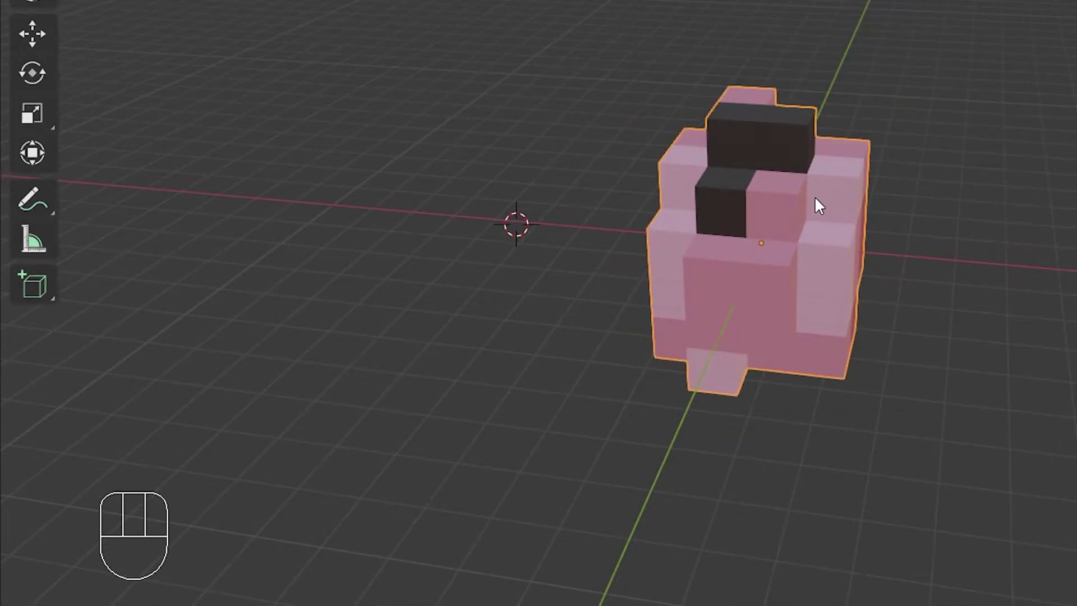
pyautogui.hotkey('shift', 's')
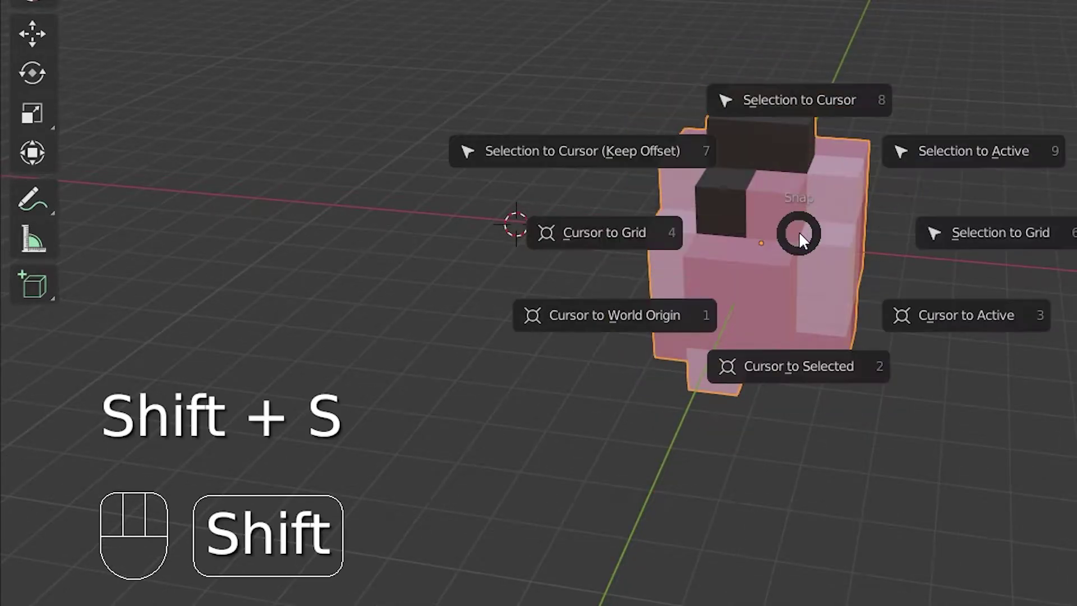
pyautogui.click(786, 96)
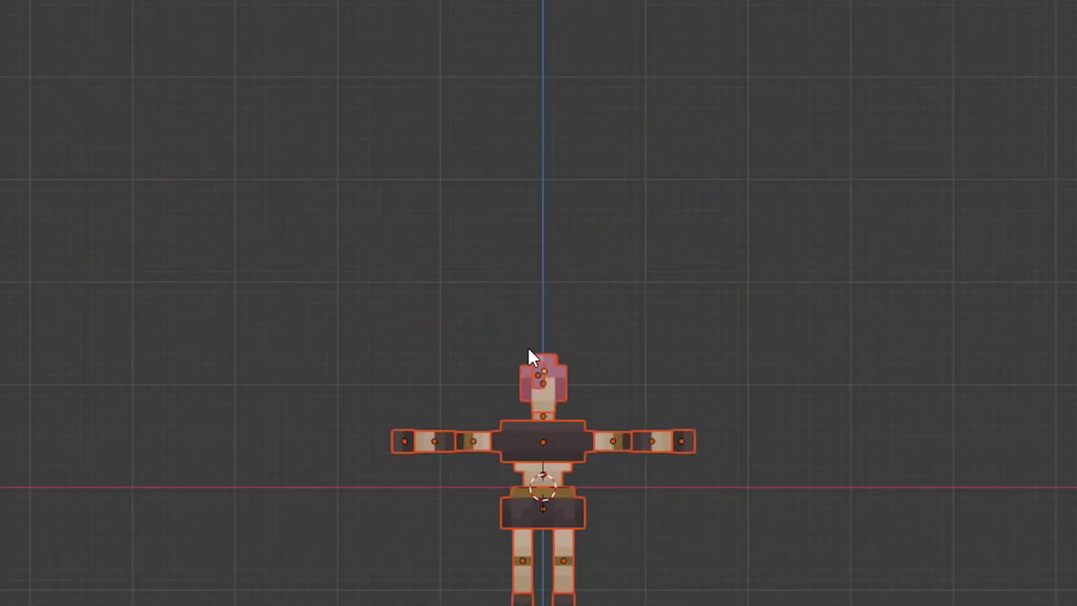
# Try to snap all the character's selected body parts to the 3D cursor
pyautogui.hotkey('ctrl', 'z')
pyautogui.hotkey('shift', 's')
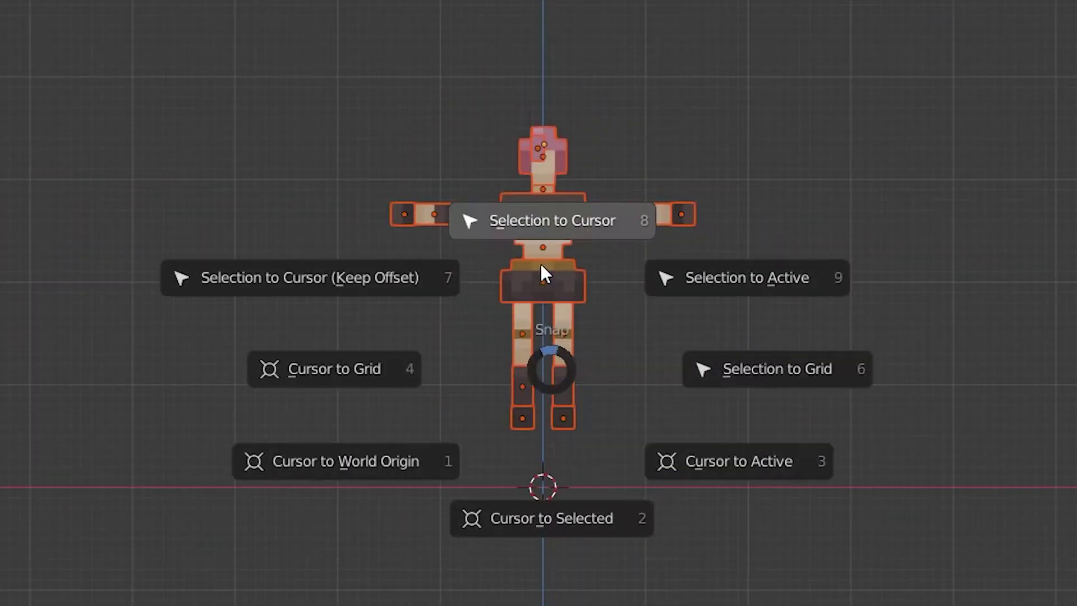
pyautogui.click(543, 264)
pyautogui.hotkey('ctrl', 'z')
pyautogui.hotkey('shift', 's')
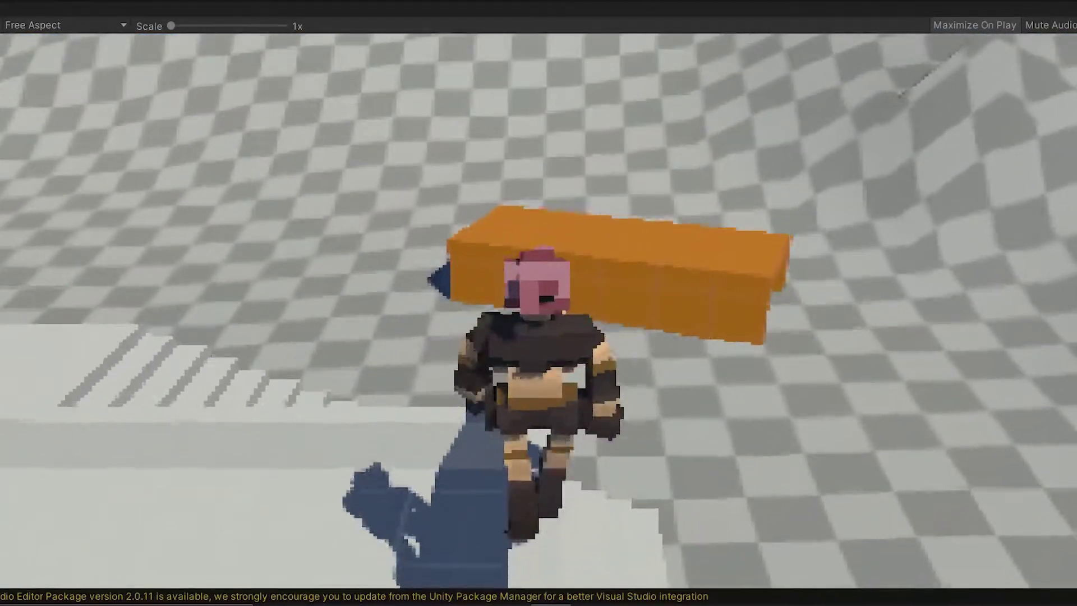
# Select all the character's body parts and join them into a single object
pyautogui.press('a')
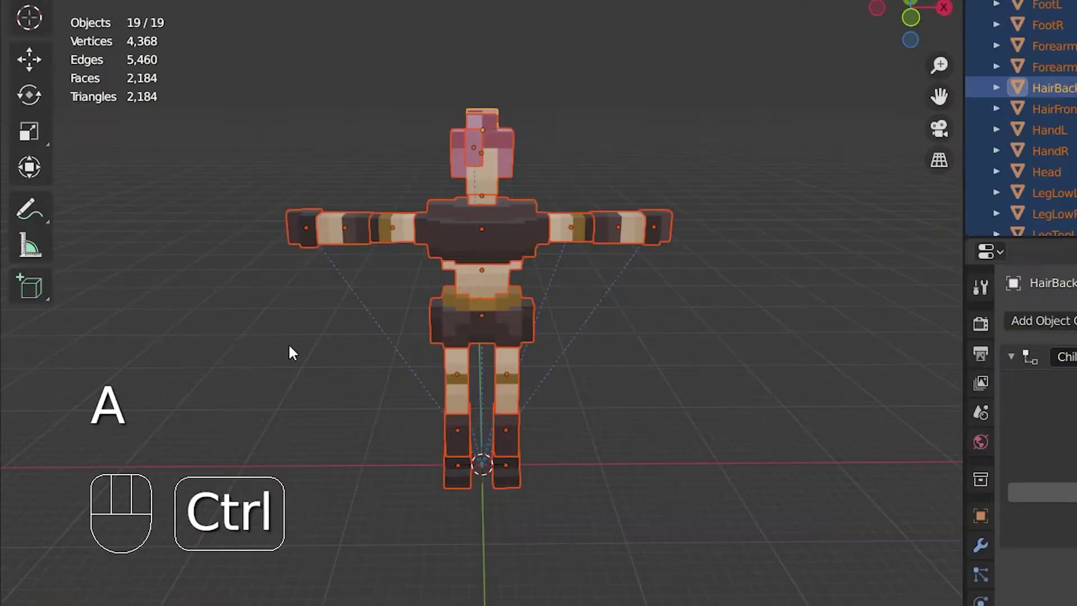
pyautogui.hotkey('ctrl', 'j')
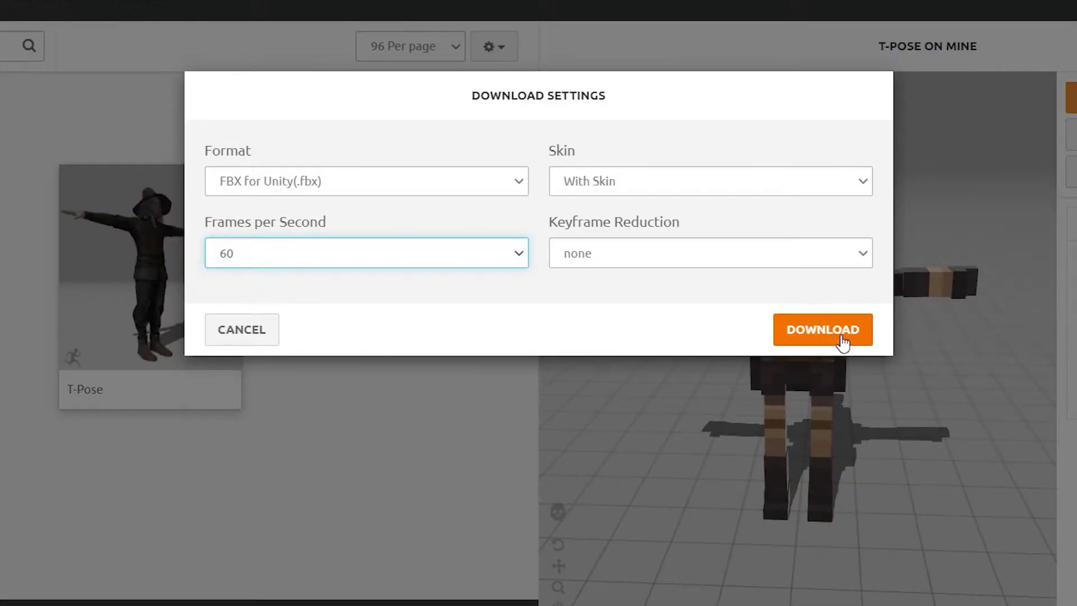
# Switch to Mixamo and download the T-Pose as FBX for Unity, with skin, 60 frames per second and no keyframe reduction
pyautogui.click(824, 330)
pyautogui.rightClick(826, 321)
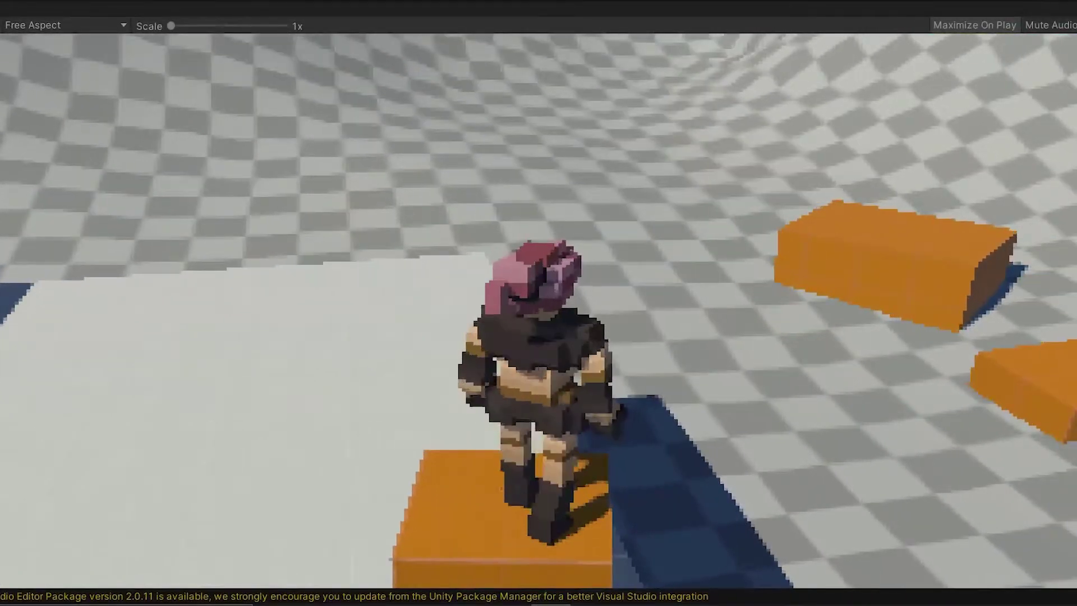
# Switch to Unity and play-test the voxel character by running and jumping around the blocks and hills of the test scene
pyautogui.press('w')
pyautogui.press('space')
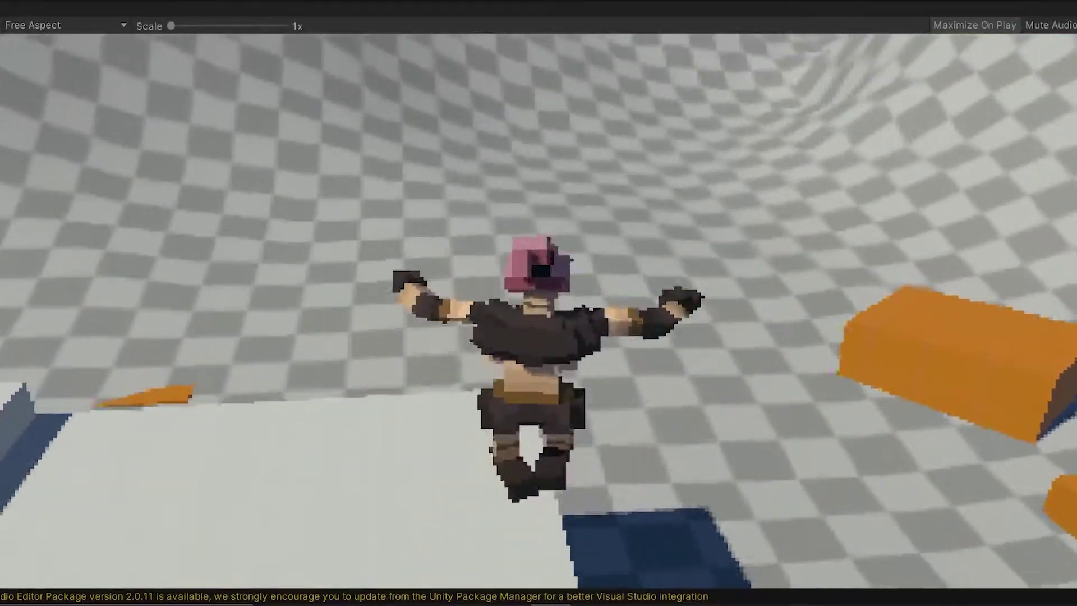
pyautogui.press('w')
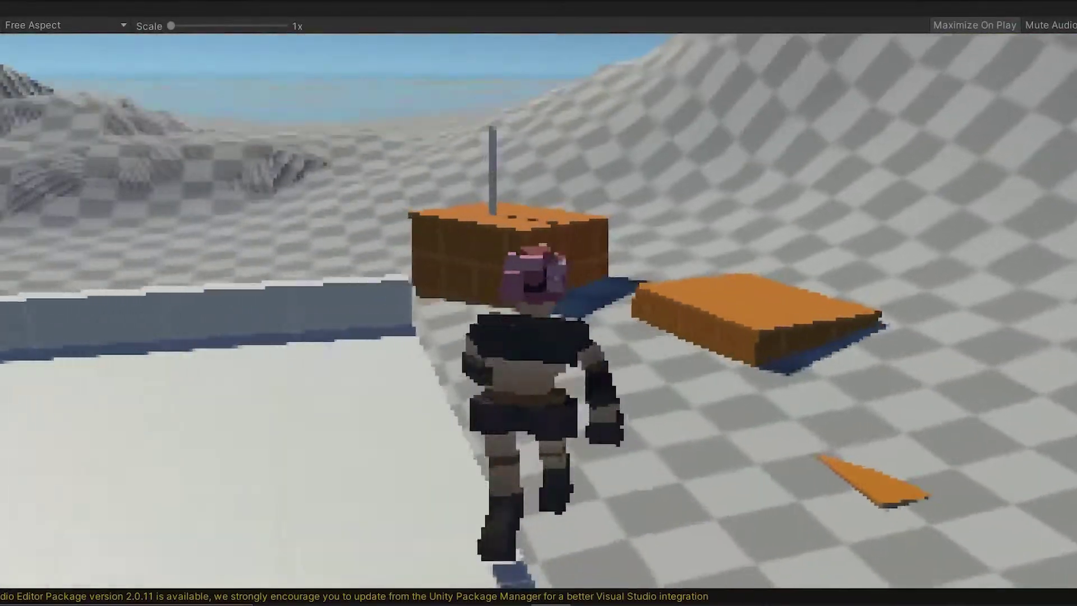
pyautogui.press('w')
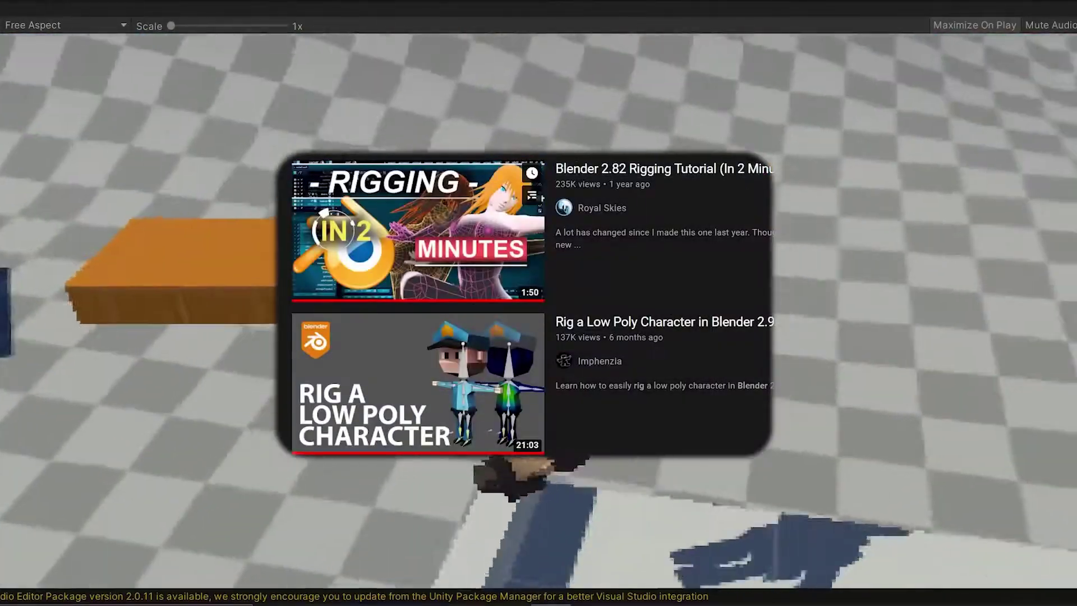
pyautogui.press('w')
pyautogui.press('space')
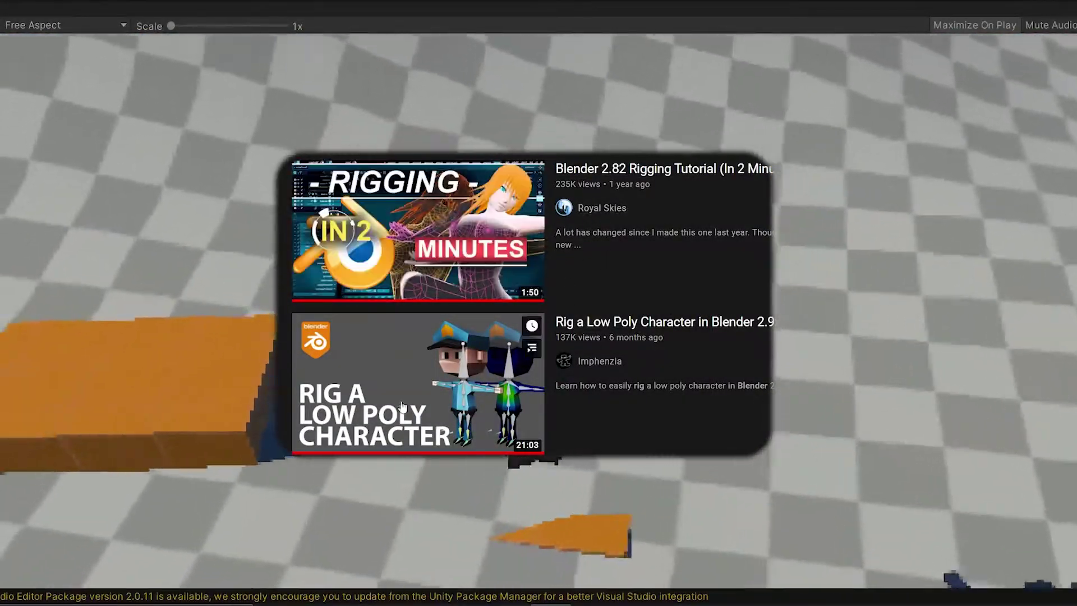
pyautogui.press('w')
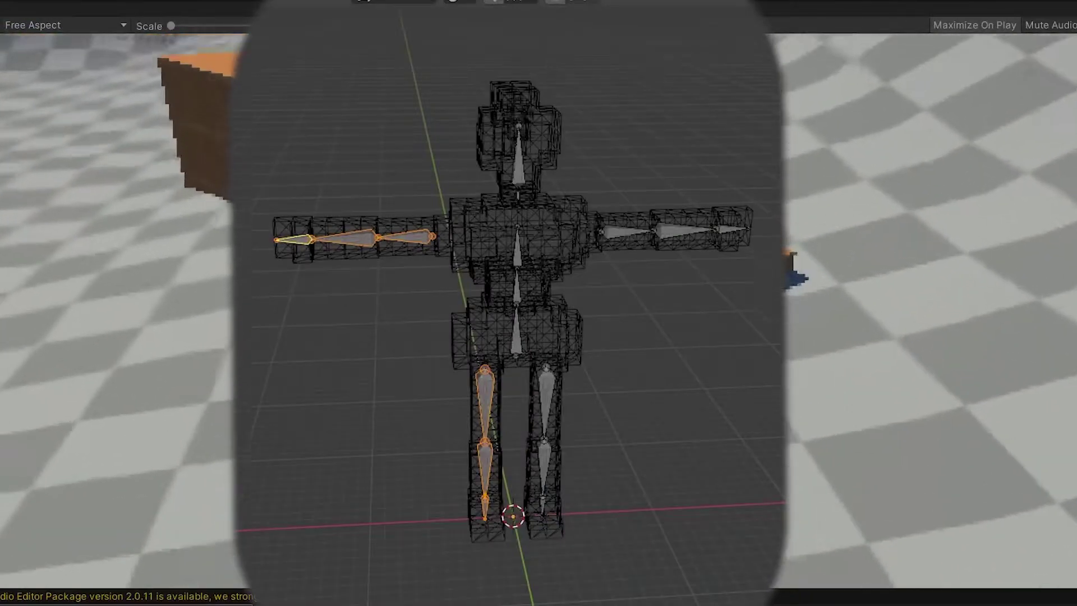
pyautogui.press('w')
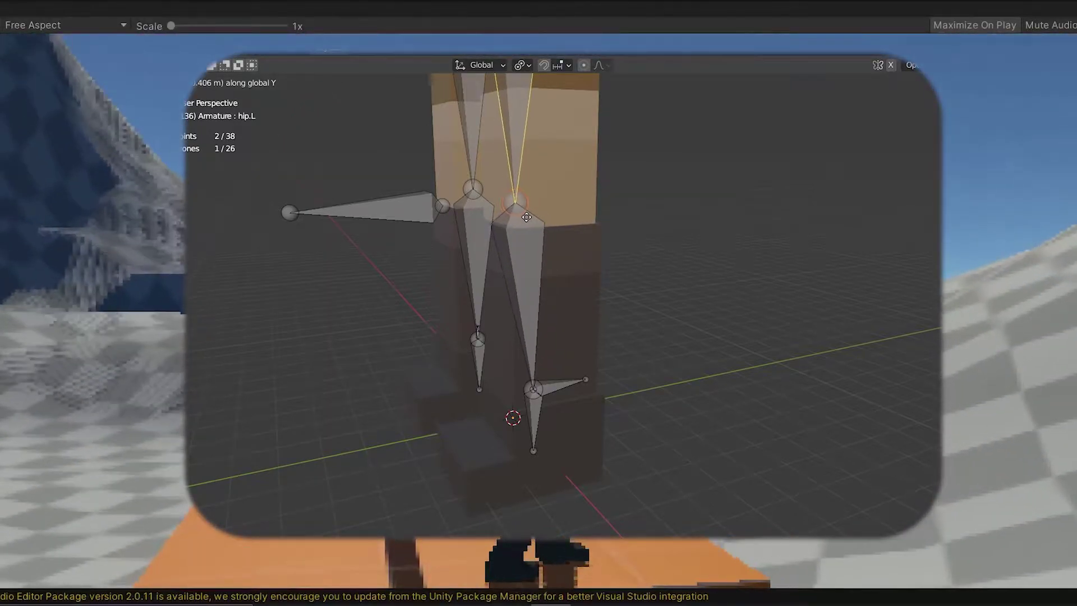
pyautogui.press('w')
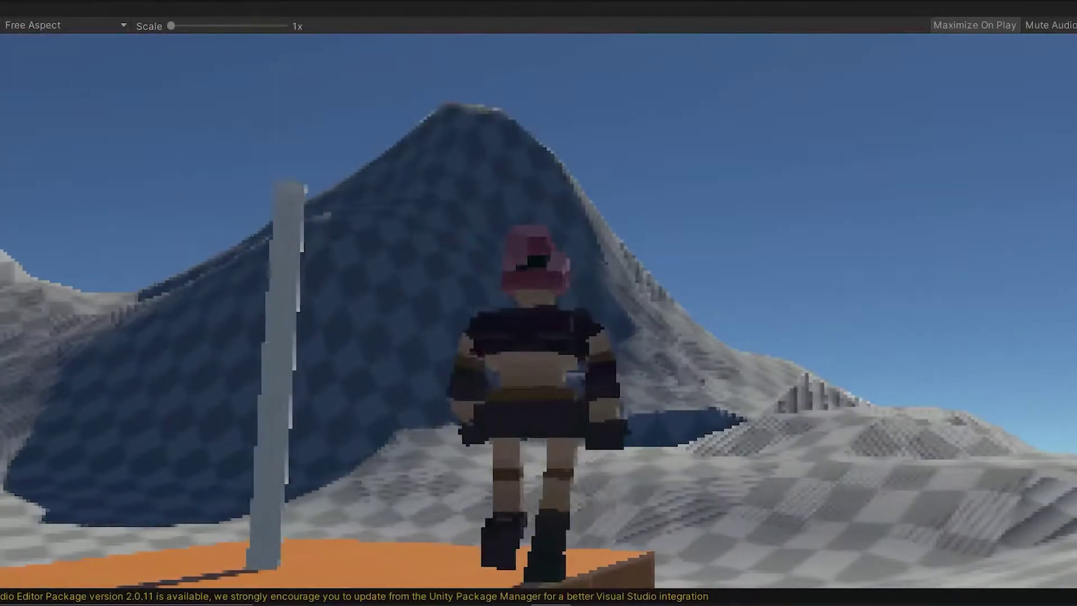
pyautogui.press('w')
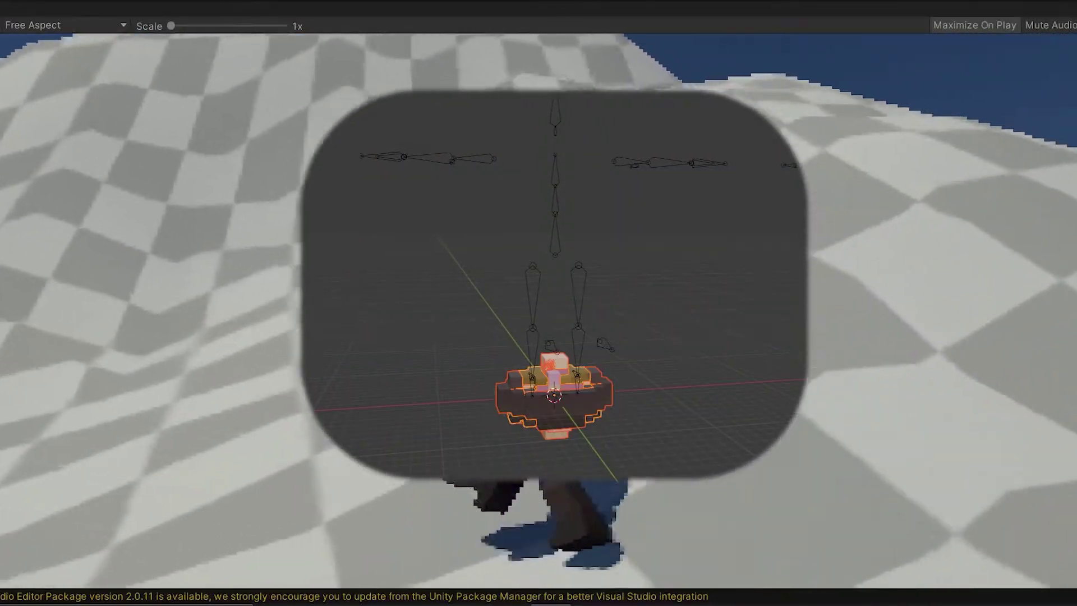
pyautogui.press('w')
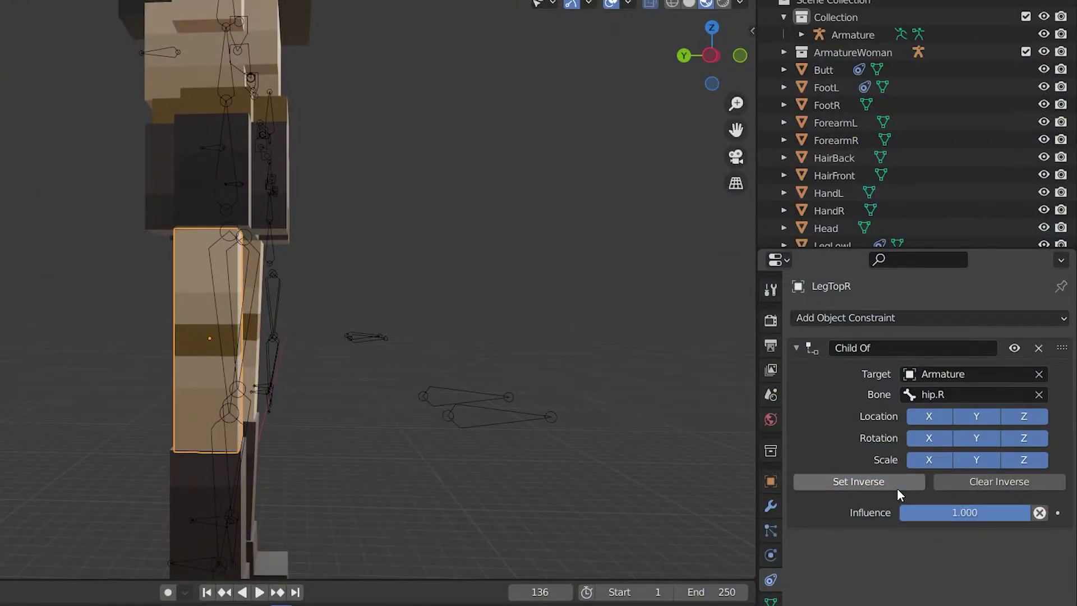
pyautogui.moveTo(470, 392); pyautogui.dragTo(281, 393, button='middle')
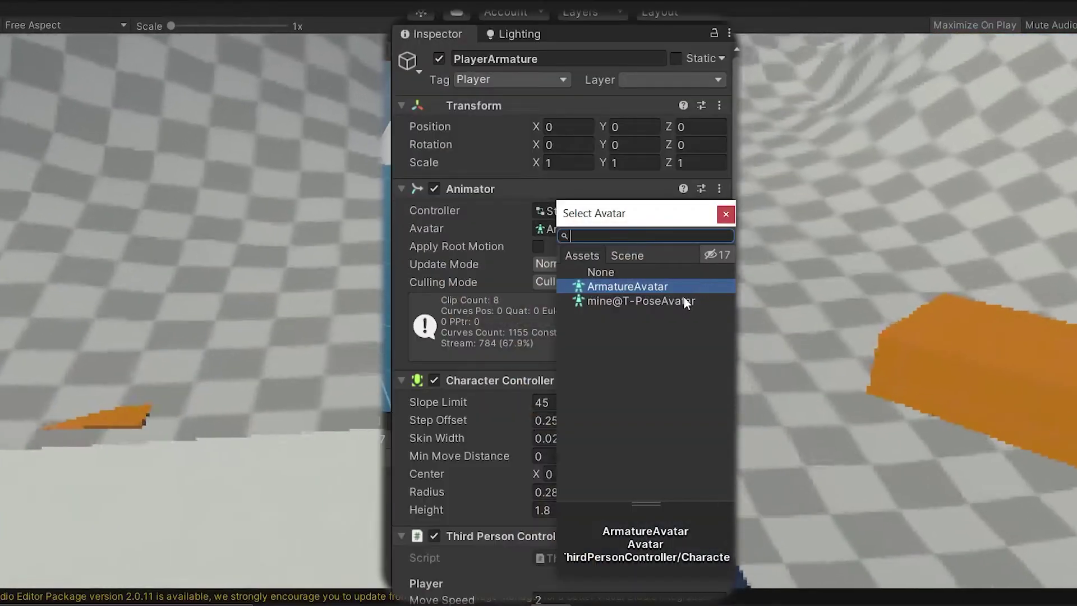
# Assign mine@T-PoseAvatar as the avatar in the PlayerArmature's Animator component
pyautogui.click(685, 299)
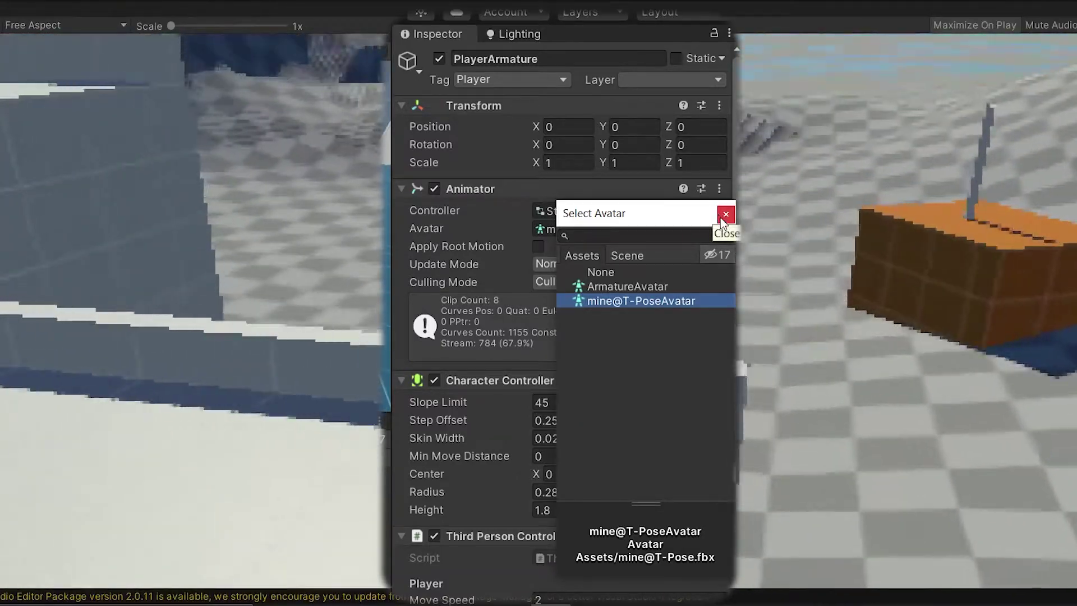
# Set the rig animation type of the mine@T-Pose model to Humanoid and apply the import settings
pyautogui.click(725, 214)
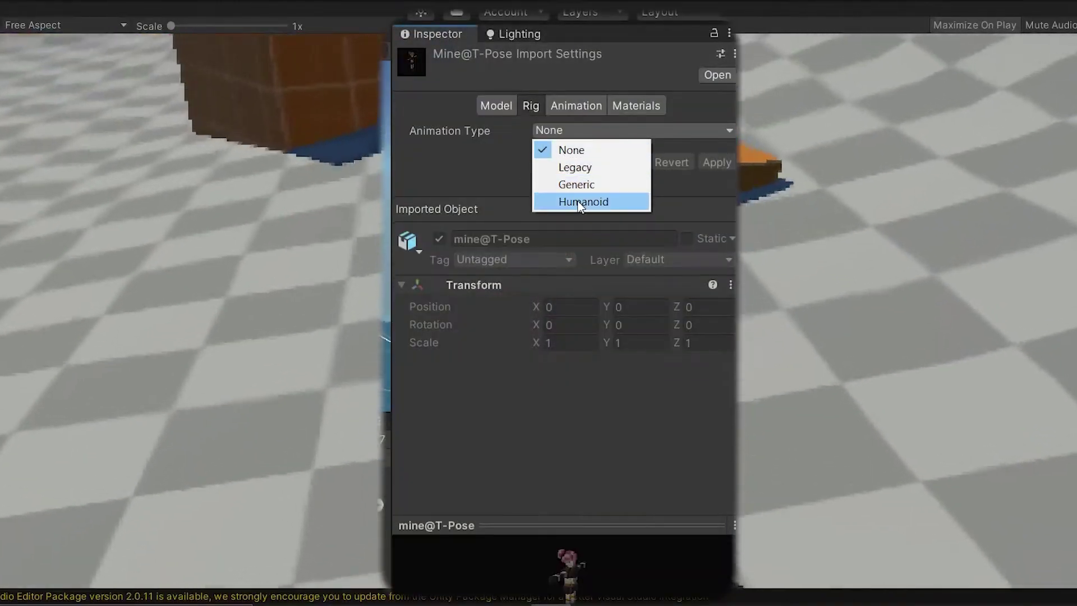
pyautogui.click(581, 202)
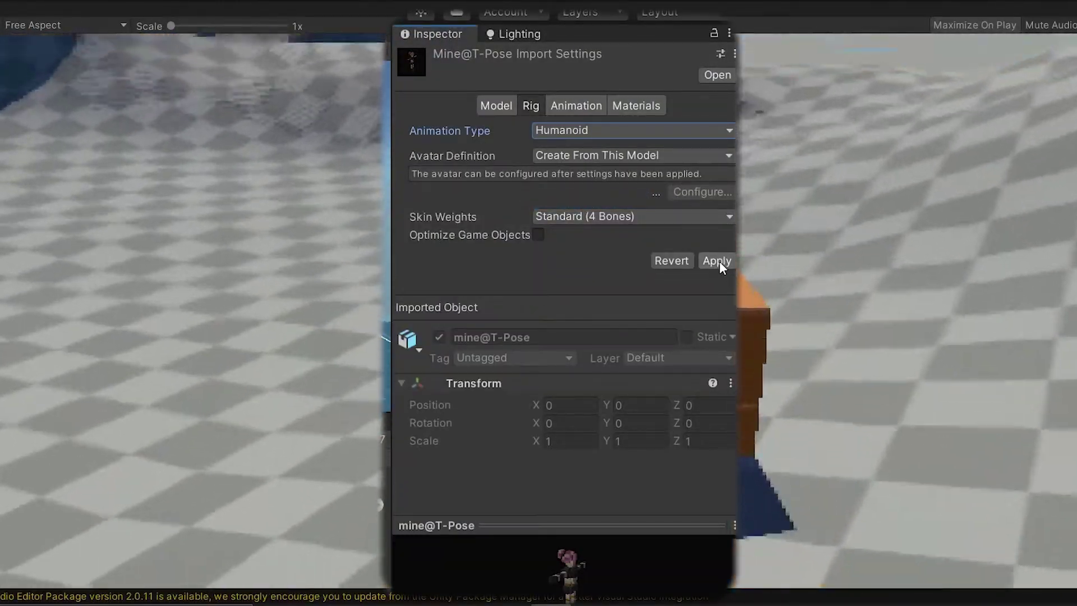
pyautogui.click(718, 261)
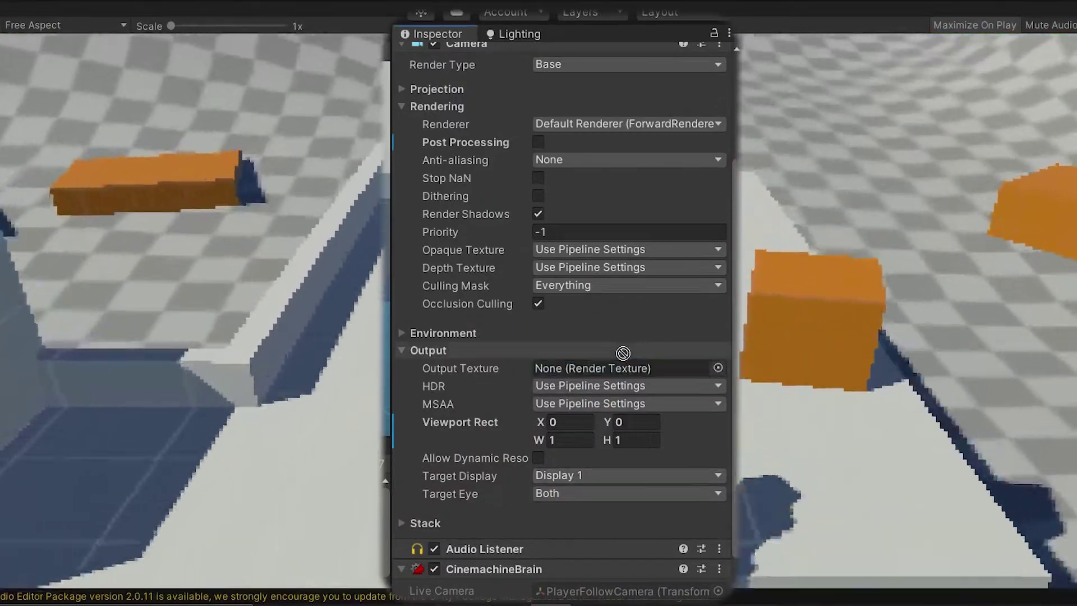
# Assign the Low Res Pixel render texture as the camera's output texture
pyautogui.moveTo(623, 353); pyautogui.dragTo(609, 364)
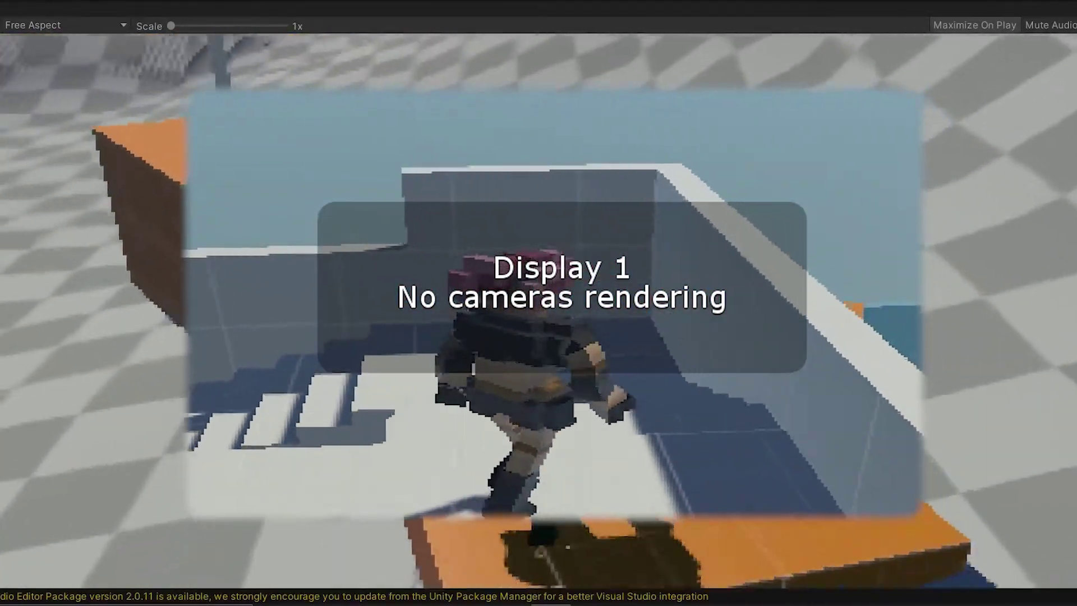
# Set the Low Res Pixel render texture's filter mode to Point and open its width for editing
pyautogui.click(628, 395)
pyautogui.click(583, 420)
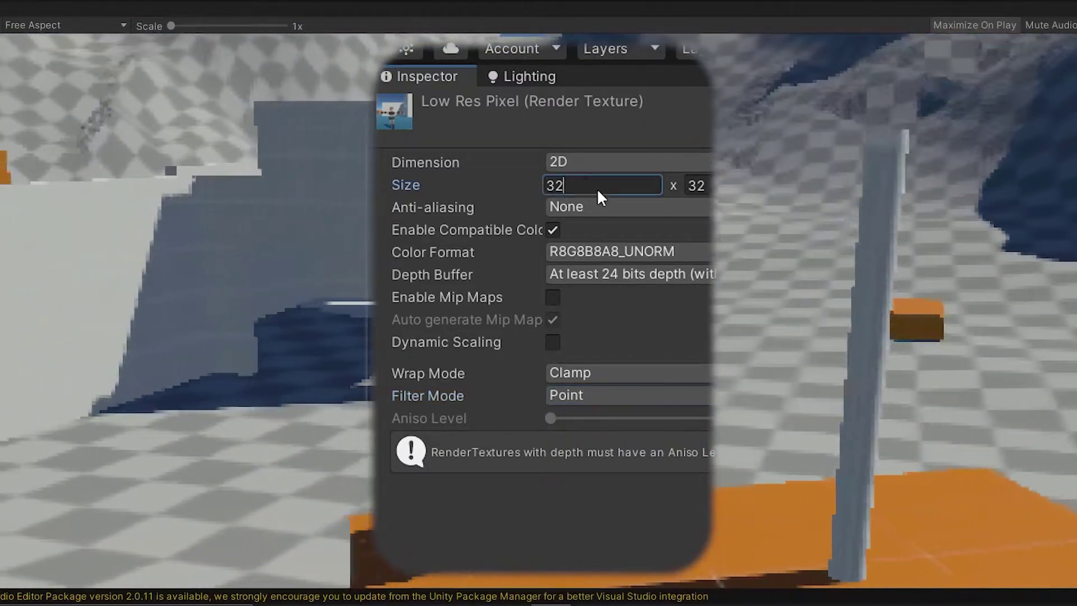
pyautogui.click(596, 187)
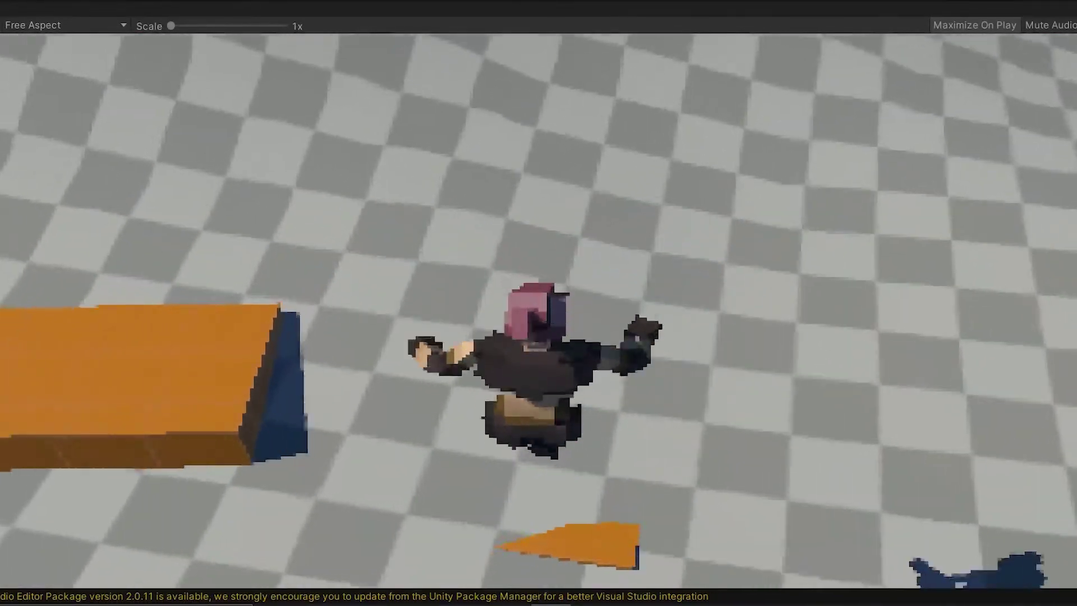
# Play-test the pixelated look by running and jumping the character across the checkered ground and onto the orange blocks
pyautogui.press('w')
pyautogui.press('space')
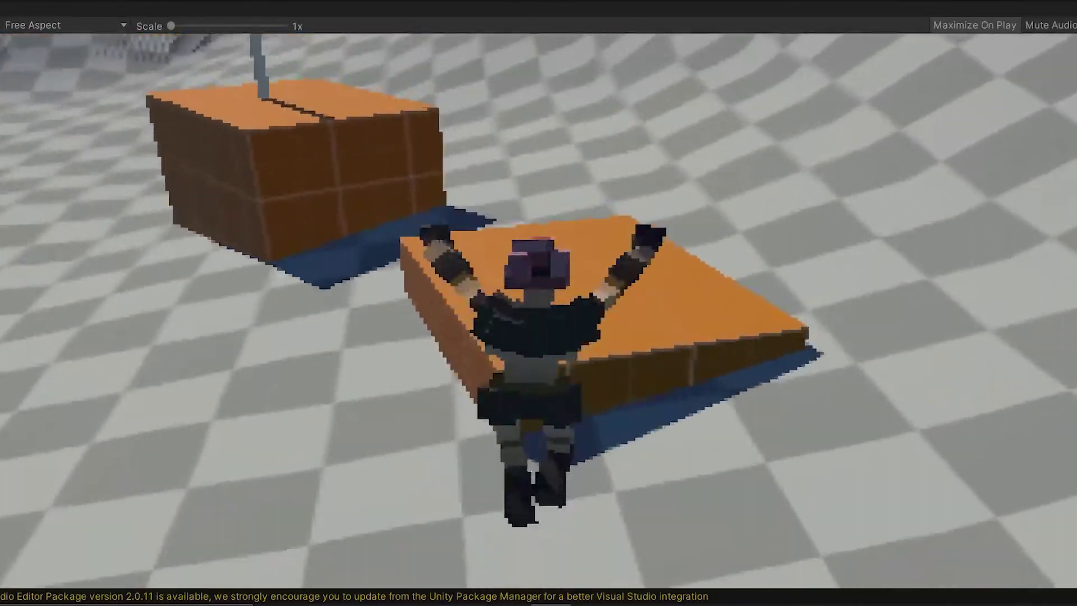
pyautogui.press('w')
pyautogui.press('space')
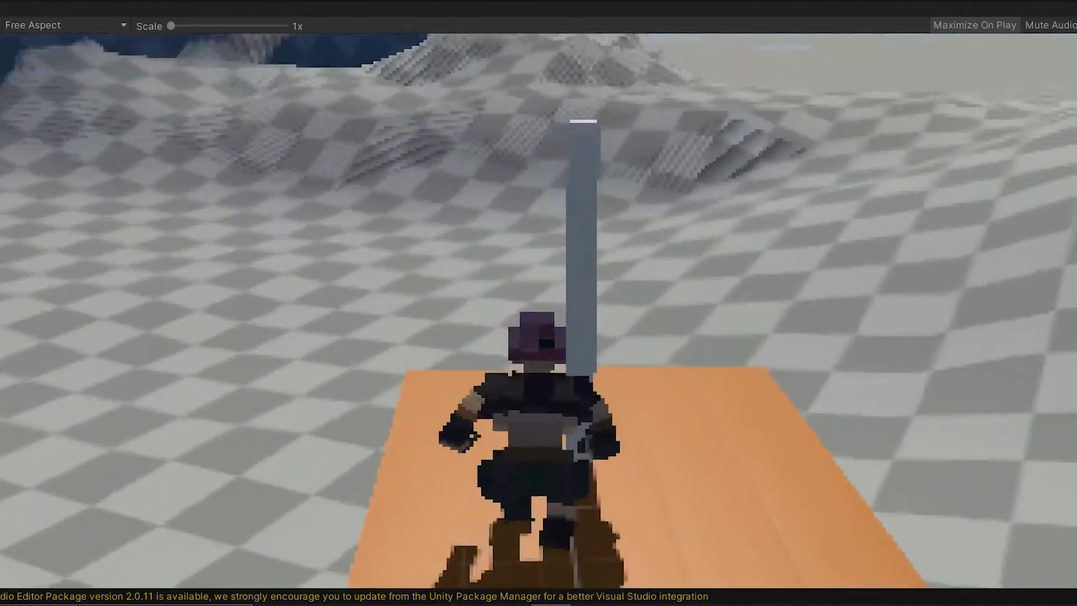
pyautogui.press('a')
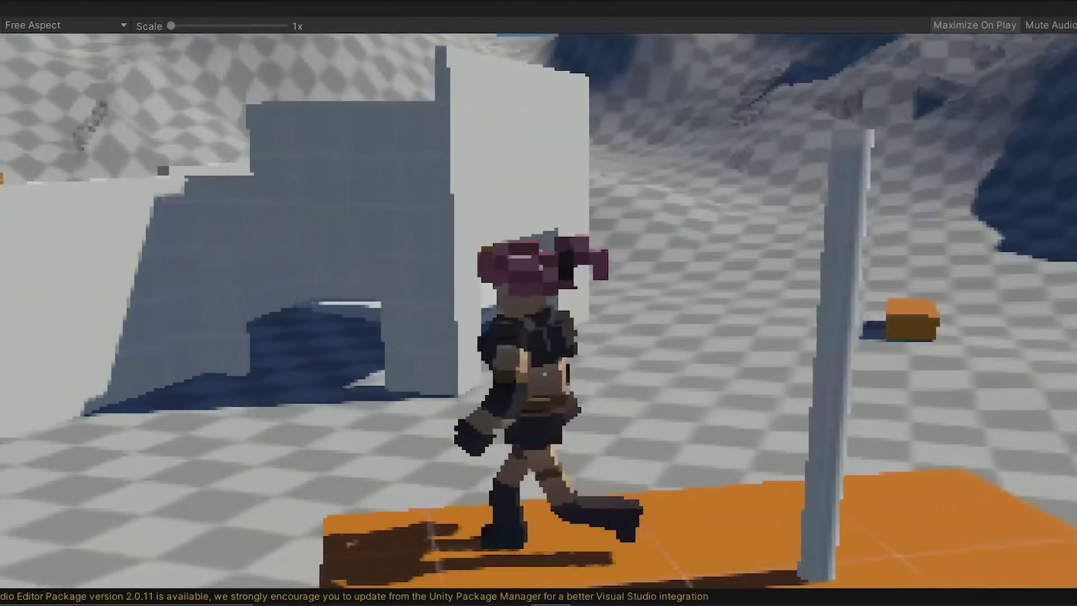